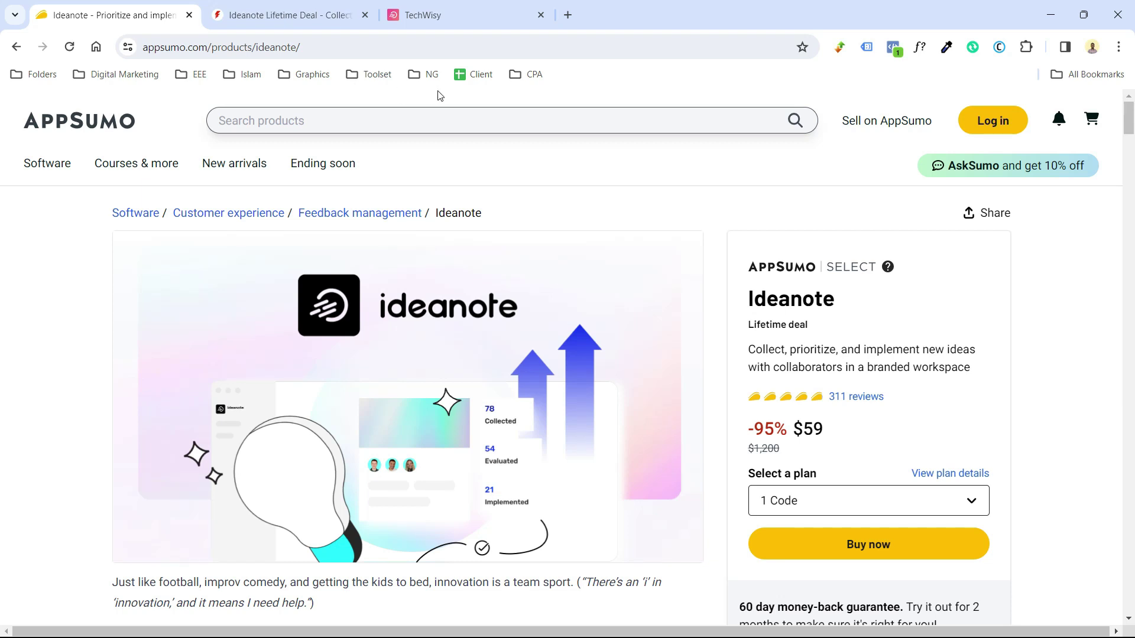
Check the TechWisy Ideanote article, then return to AppSumo's $59/$118/$177 Ideanote tiers.
left_click(305, 10)
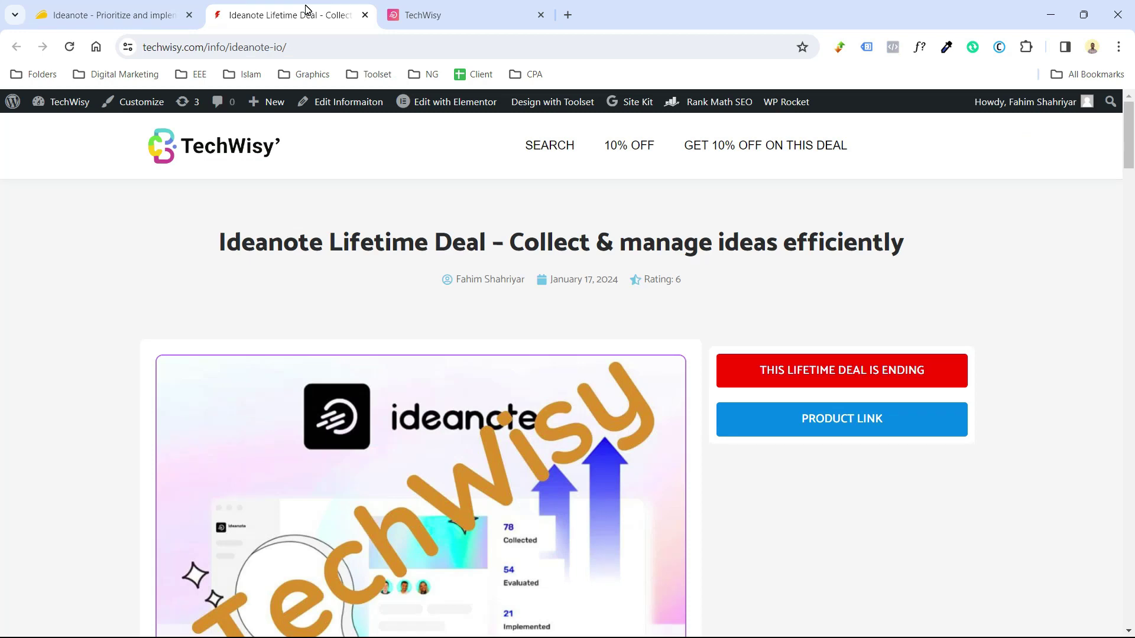
left_click(186, 5)
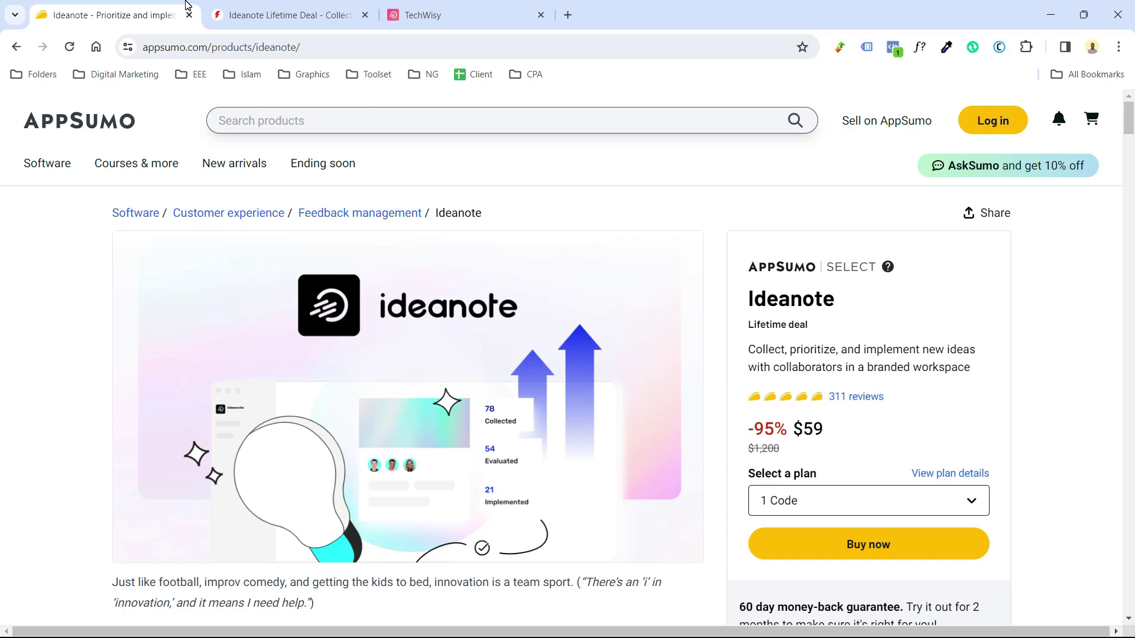
scroll(355, 354, "down", 10)
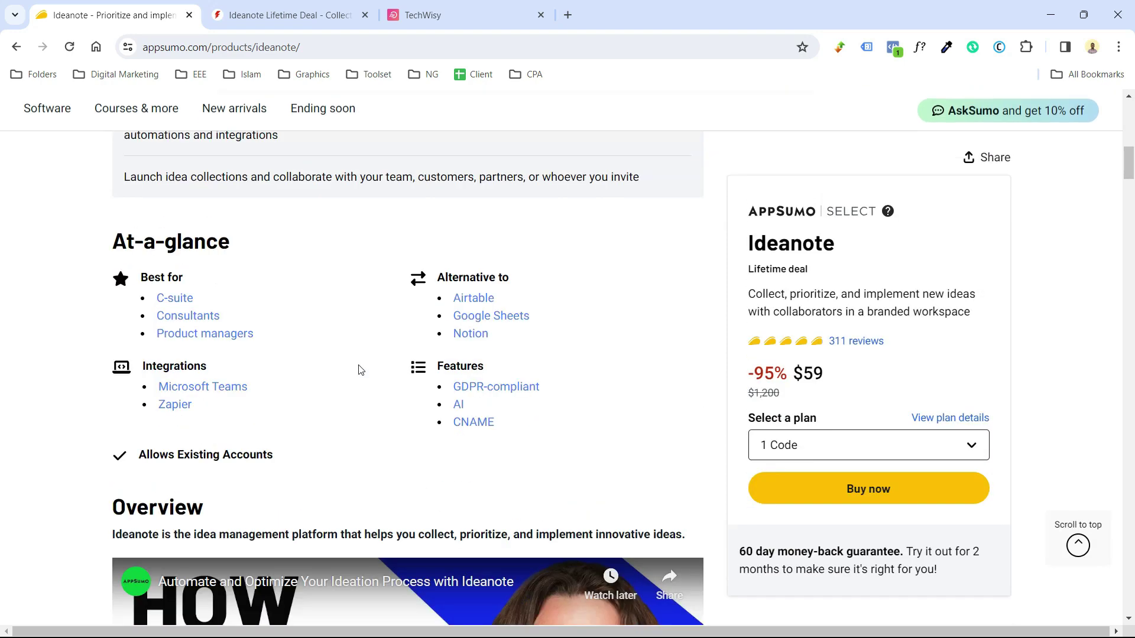
scroll(361, 370, "down", 5)
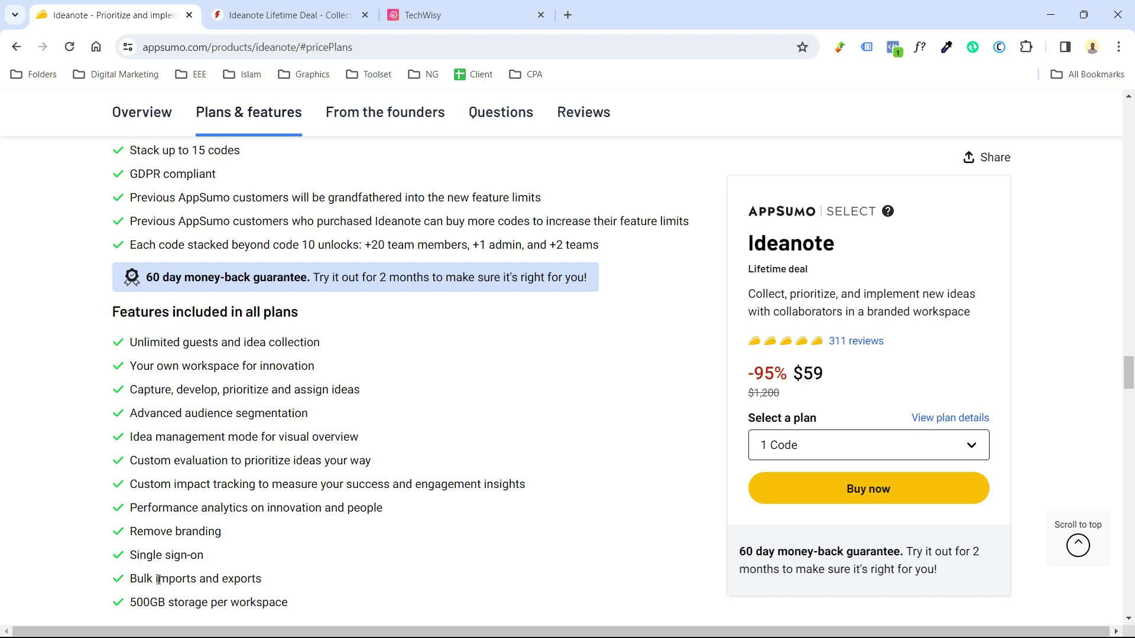
scroll(337, 559, "down", 3)
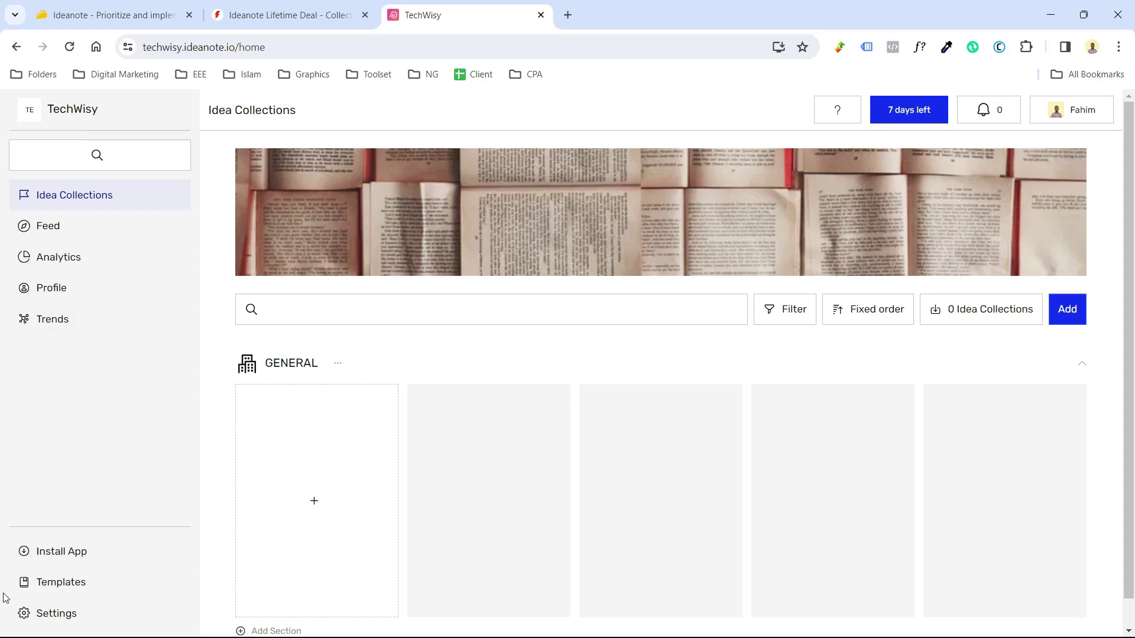
scroll(805, 304, "down", 1)
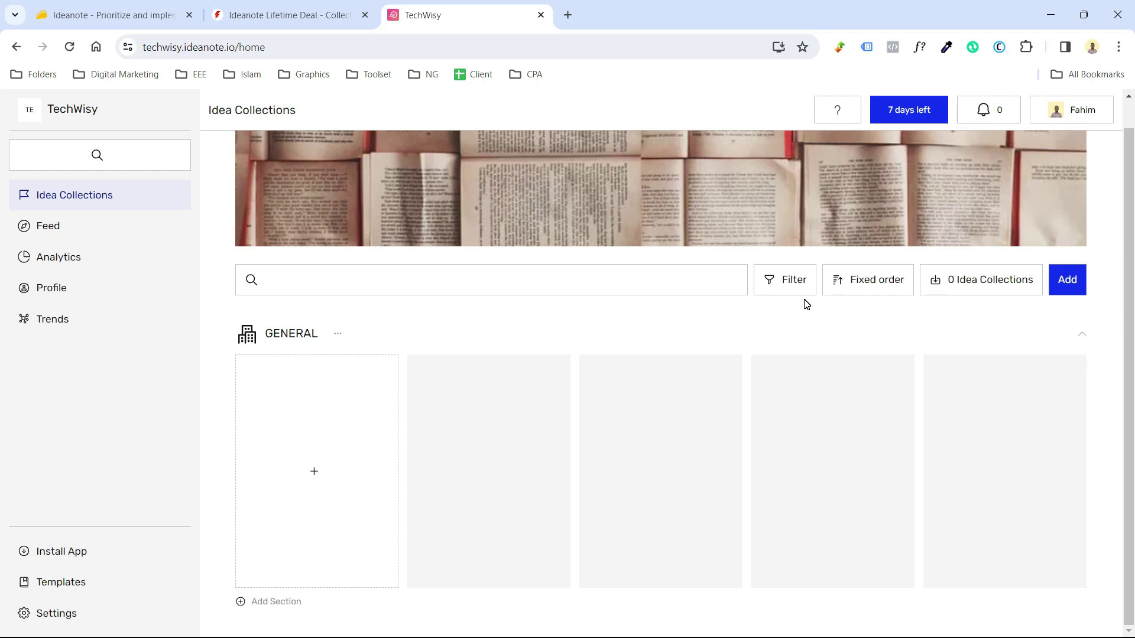
scroll(471, 349, "up", 1)
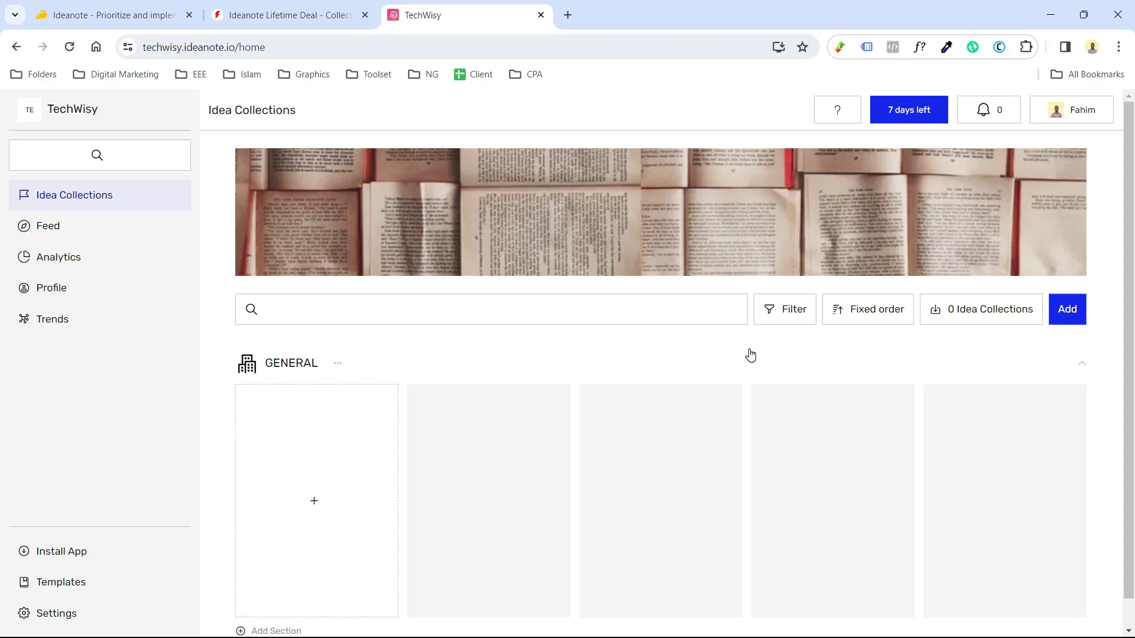
Add a new collection in GENERAL built from the New Products template.
left_click(354, 466)
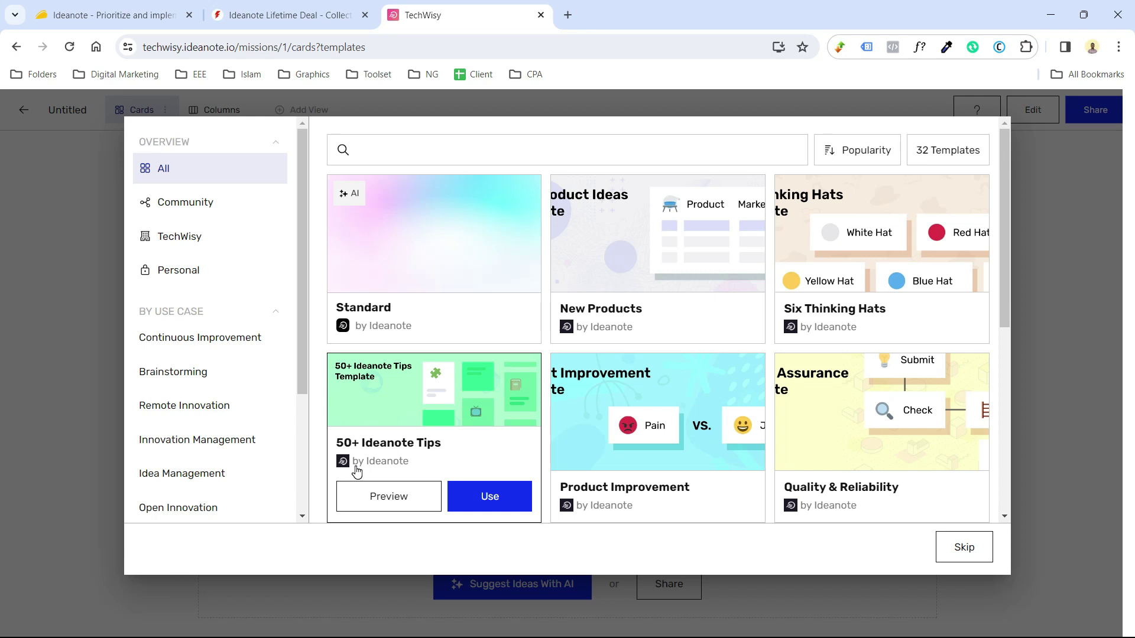
mouse_move(658, 231)
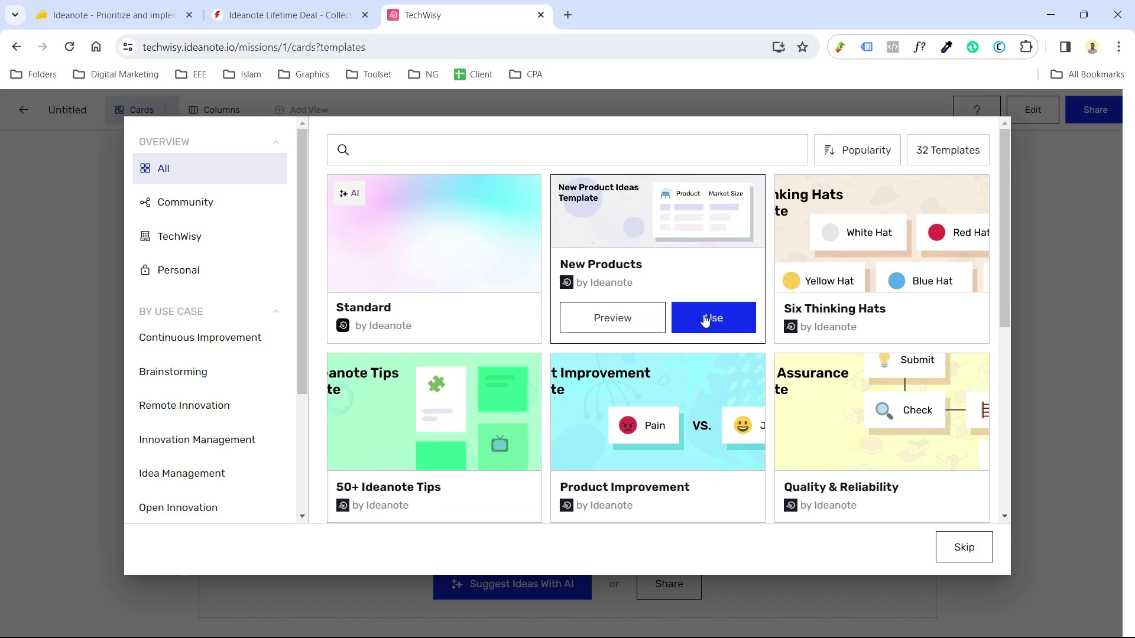
left_click(705, 319)
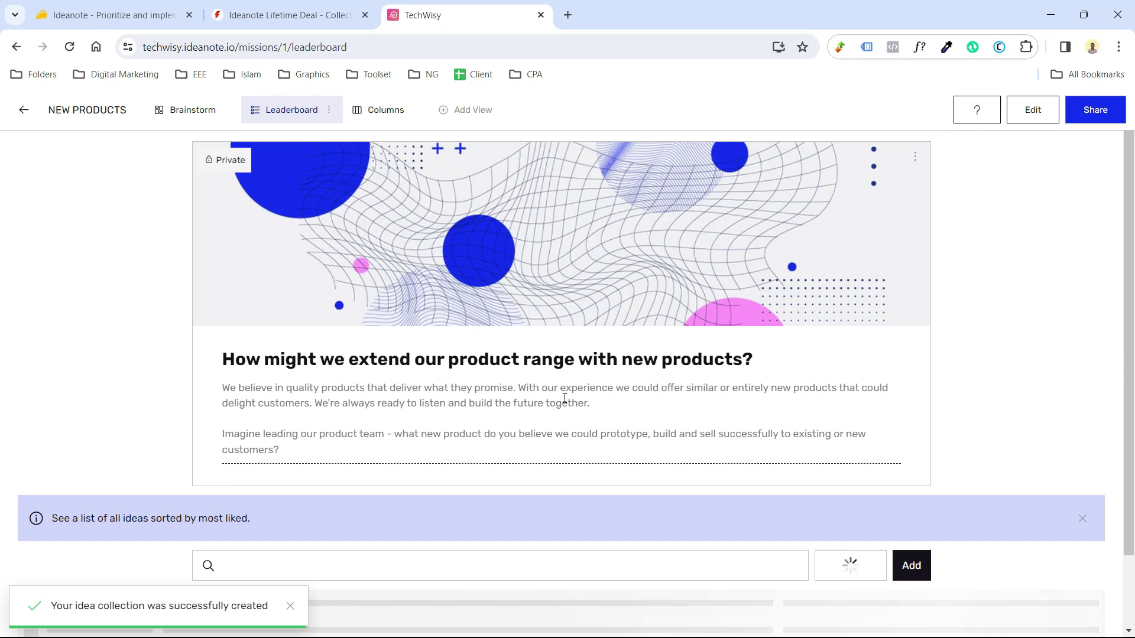
scroll(554, 397, "down", 2)
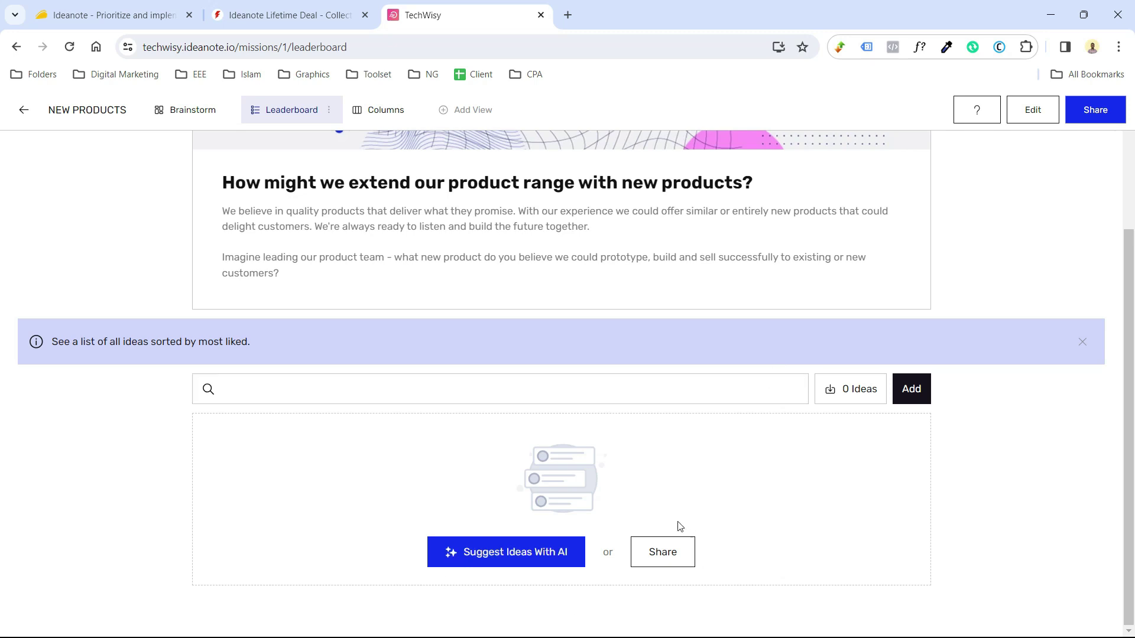
Create a shareable New Products link, test submitting an idea through it, and begin a widget.
left_click(652, 562)
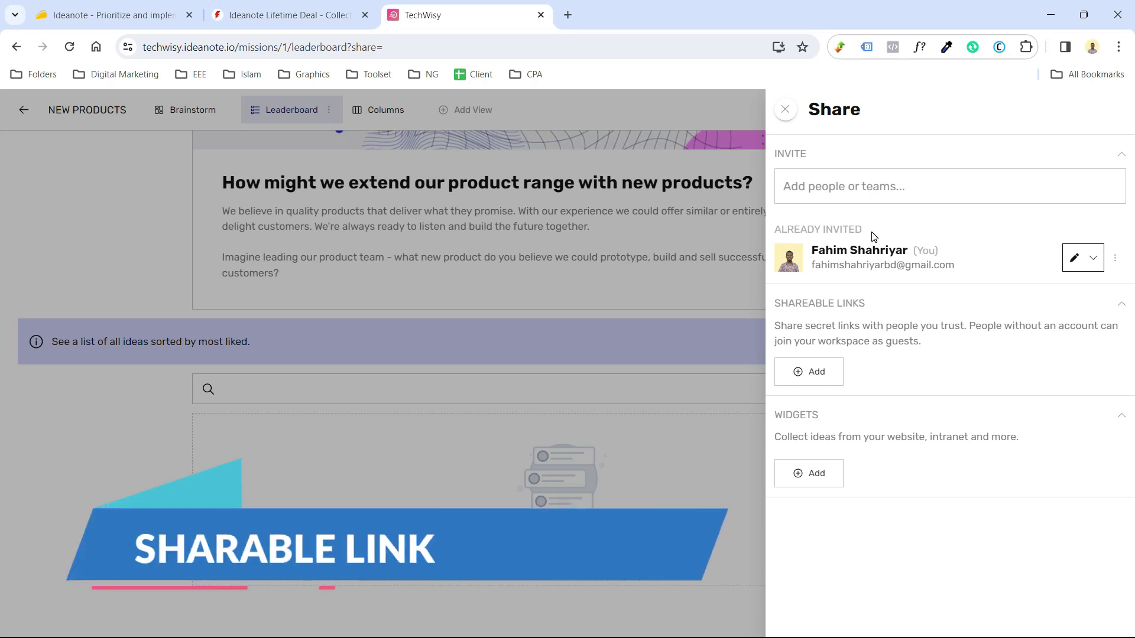
left_click(809, 372)
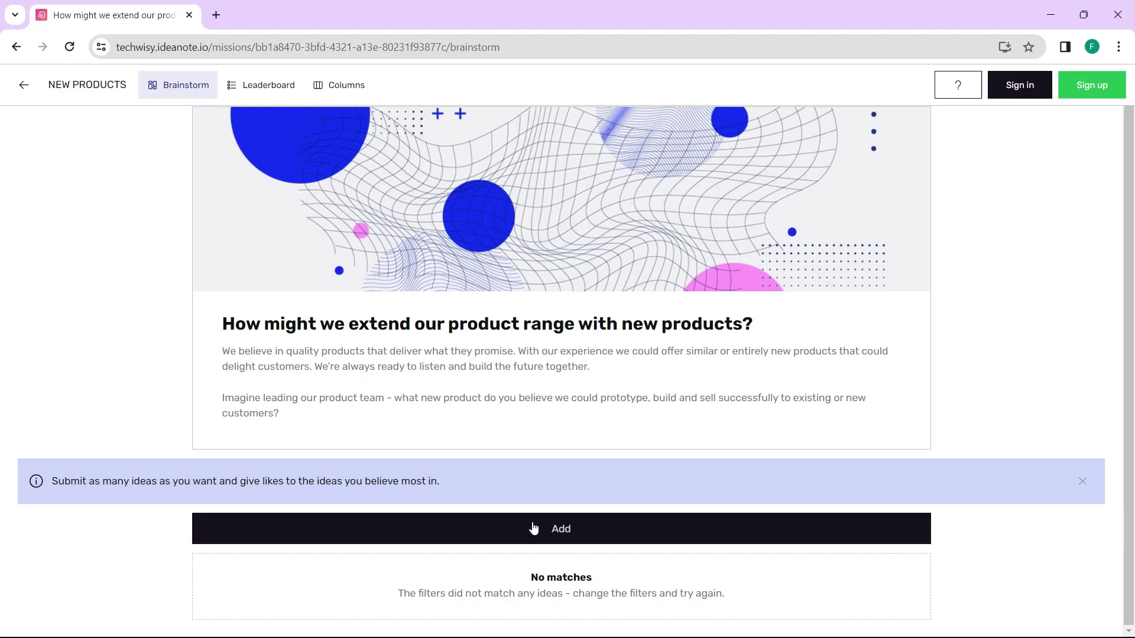
left_click(532, 527)
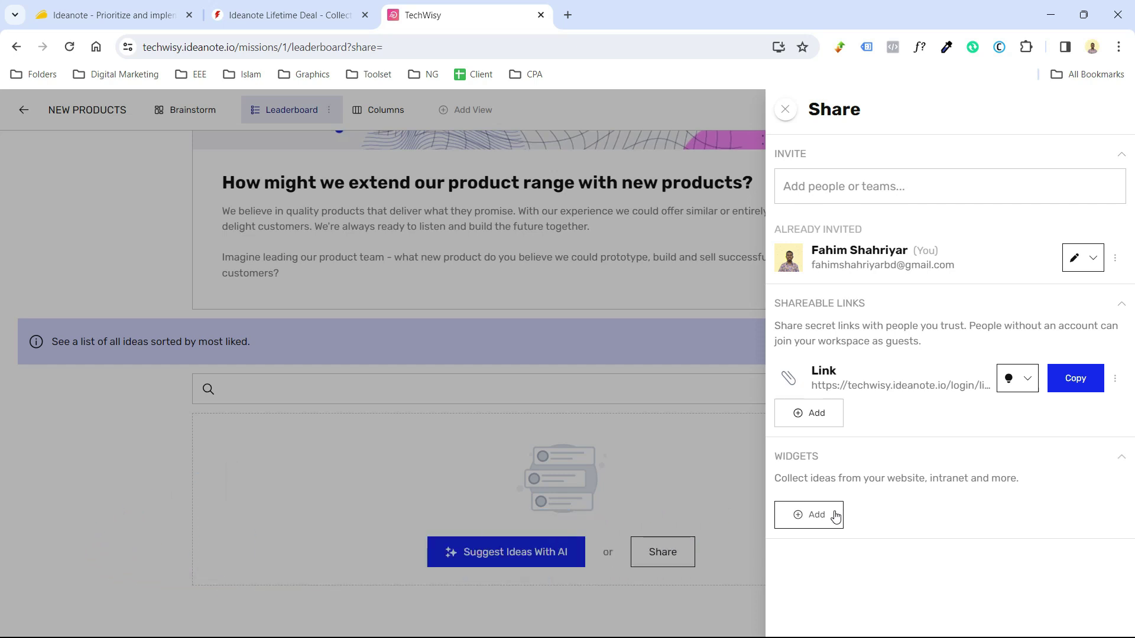
left_click(826, 525)
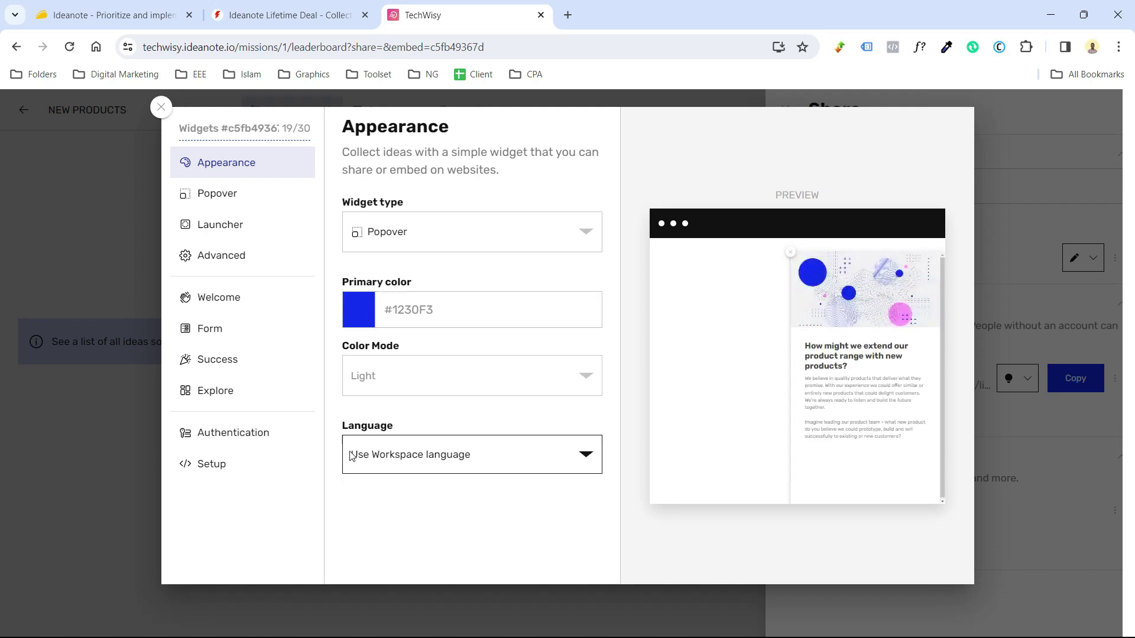
Review the new widget's Popover and Appearance settings.
left_click(235, 203)
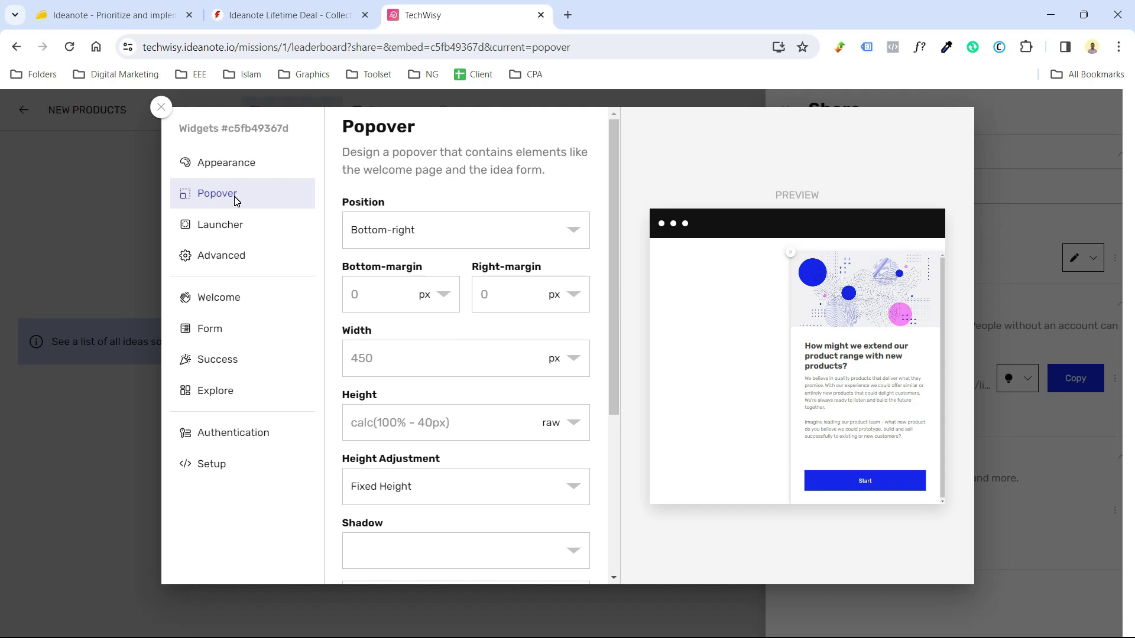
left_click(235, 164)
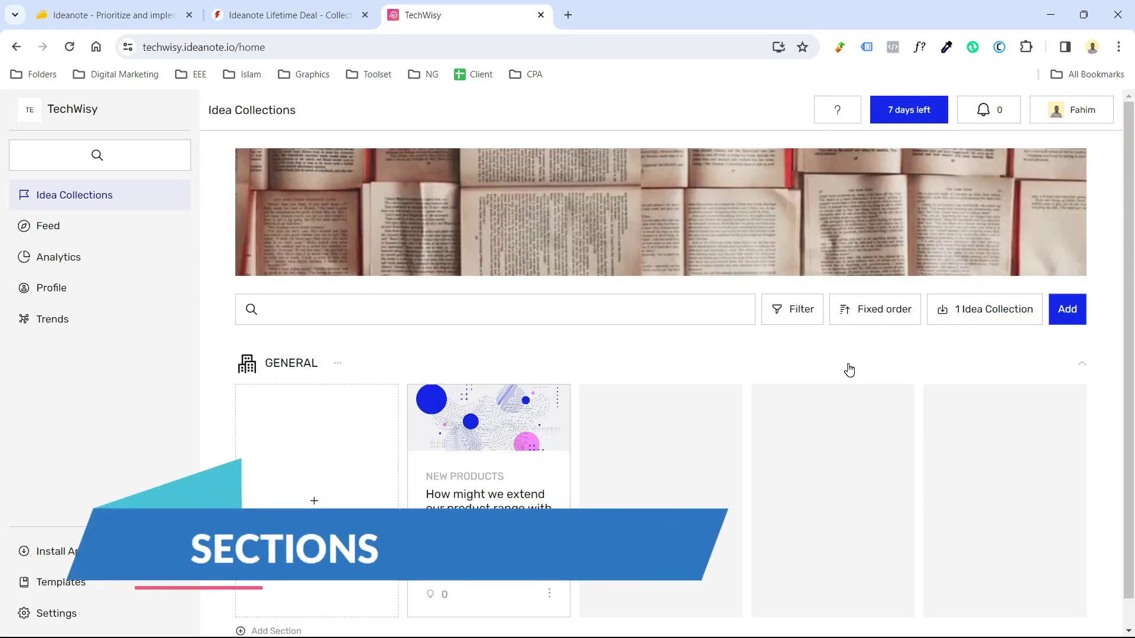
scroll(768, 499, "down", 1)
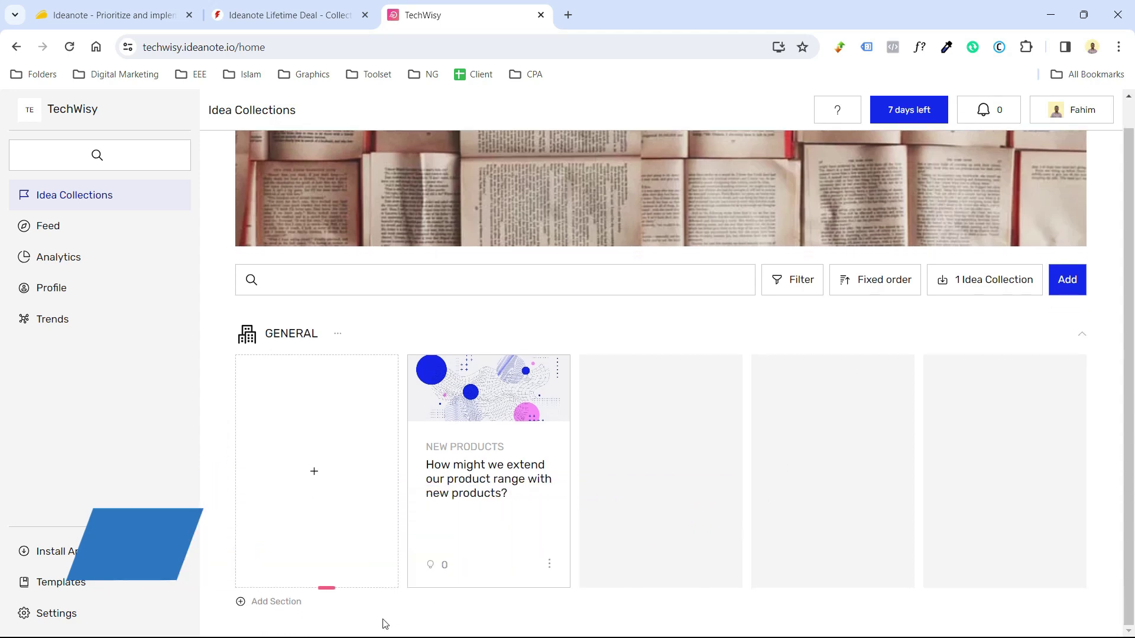
scroll(150, 444, "up", 1)
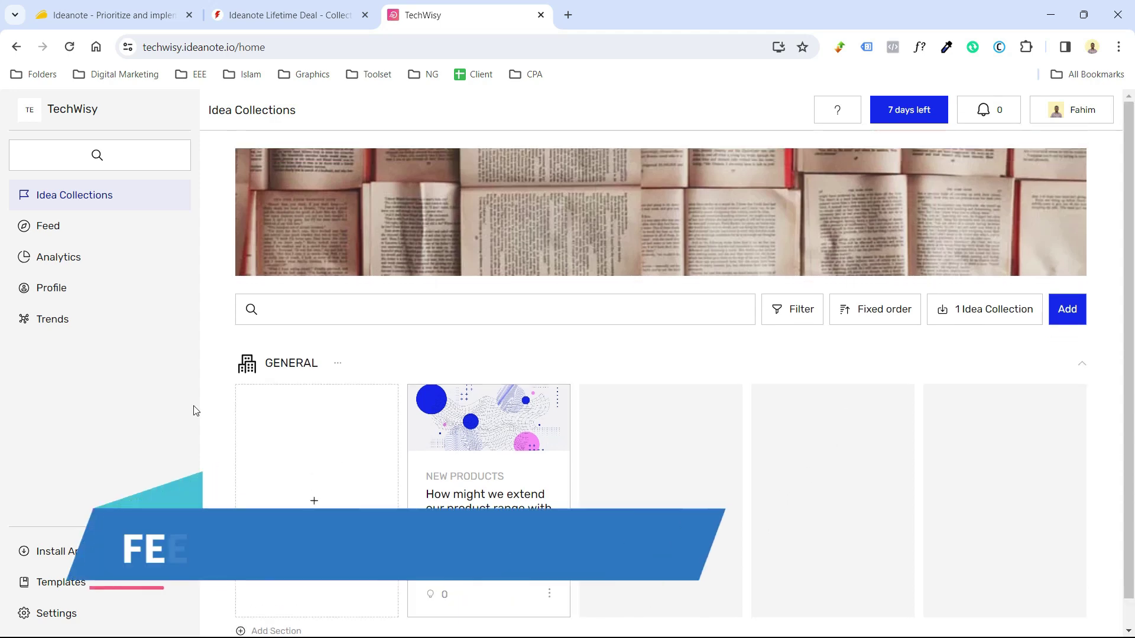
Browse the activity Feed and Analytics pages, dismissing the guided tour popup.
left_click(94, 227)
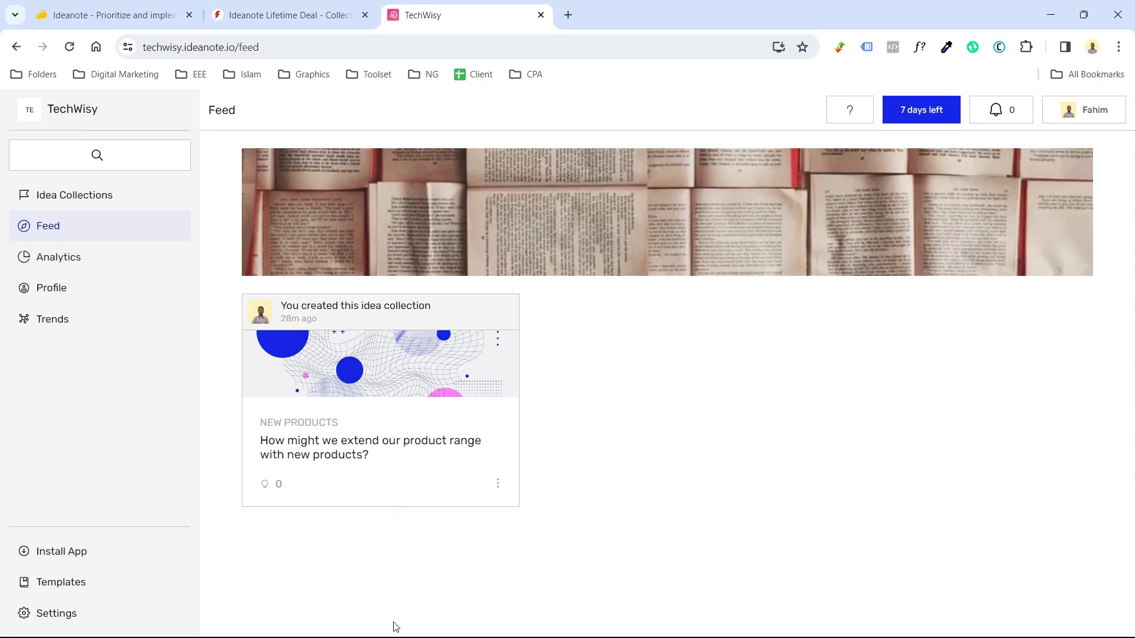
left_click(117, 255)
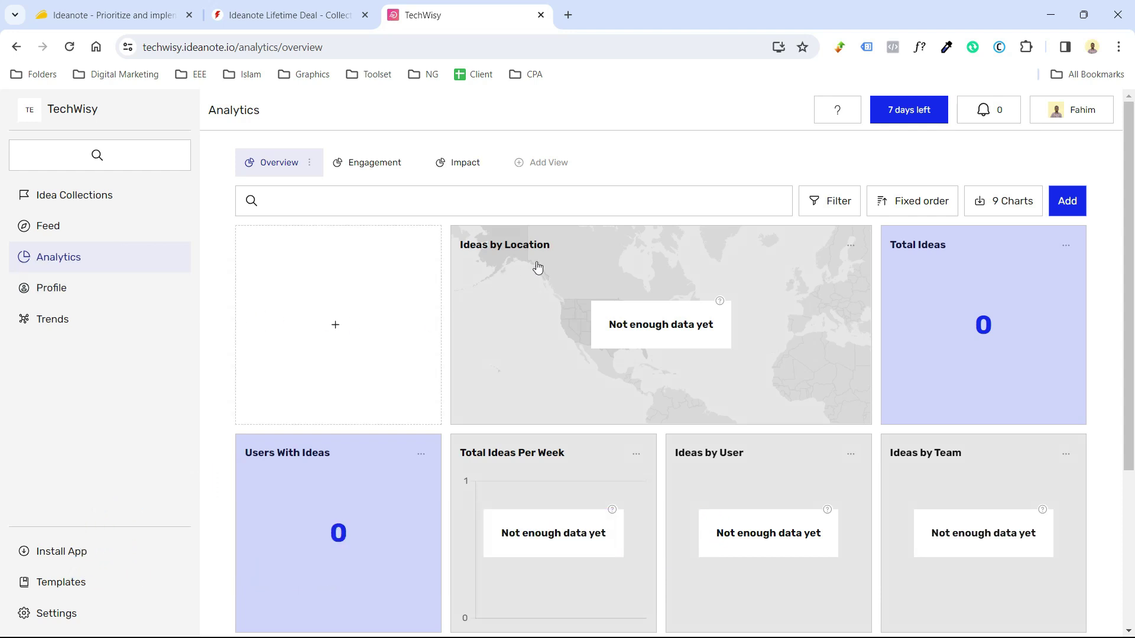
scroll(551, 380, "down", 3)
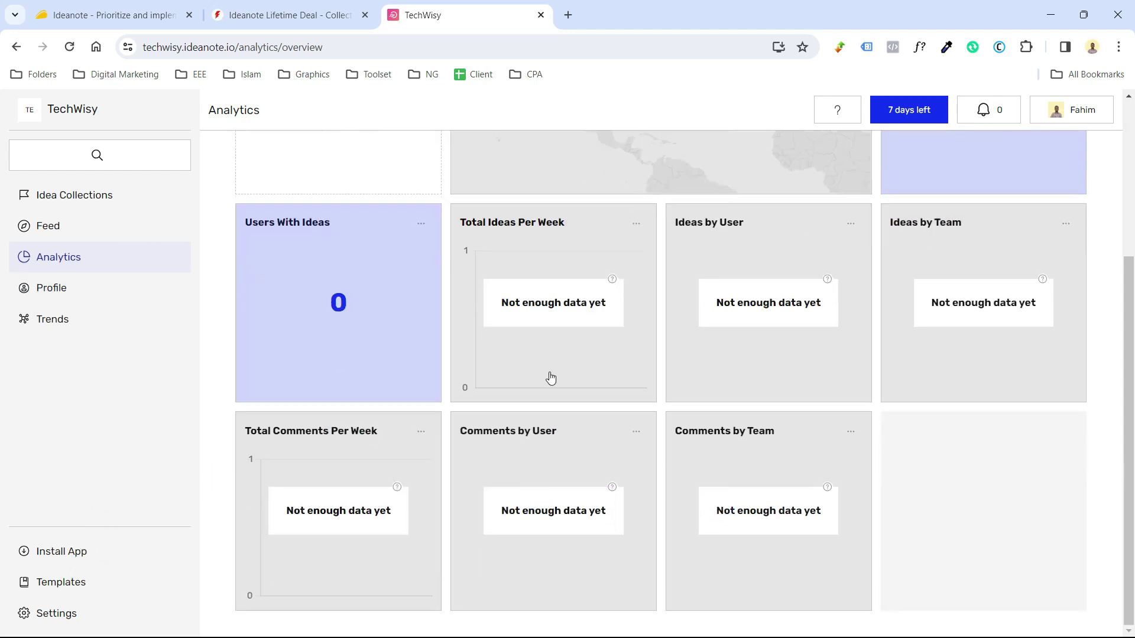
left_click(749, 405)
From the Profile's Idea Collections list, open New Products for editing.
left_click(72, 291)
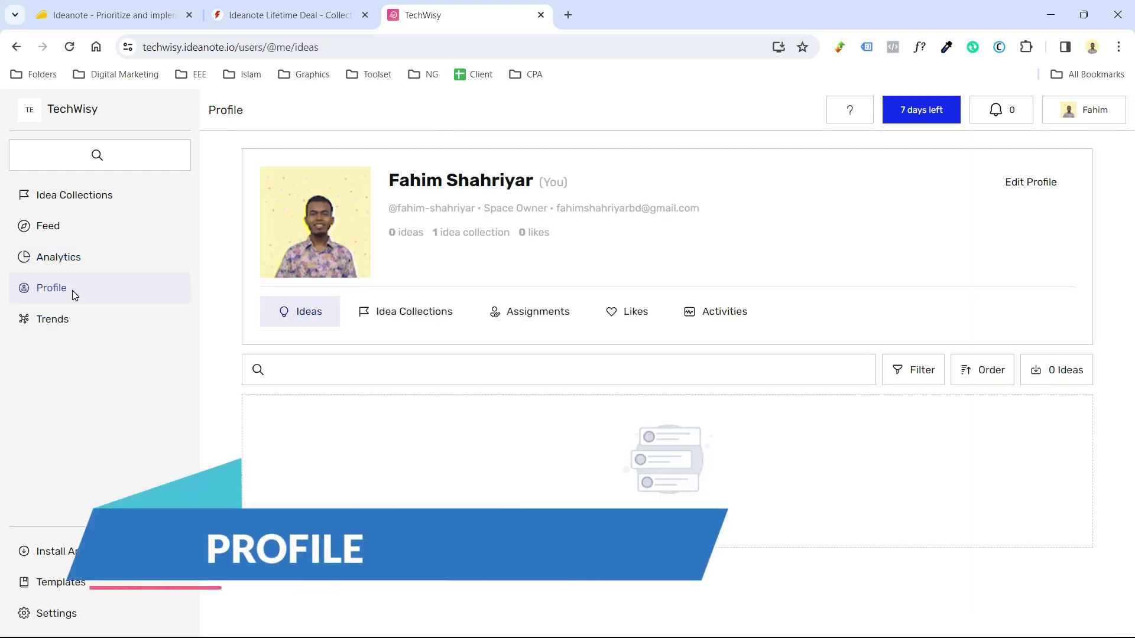
left_click(377, 317)
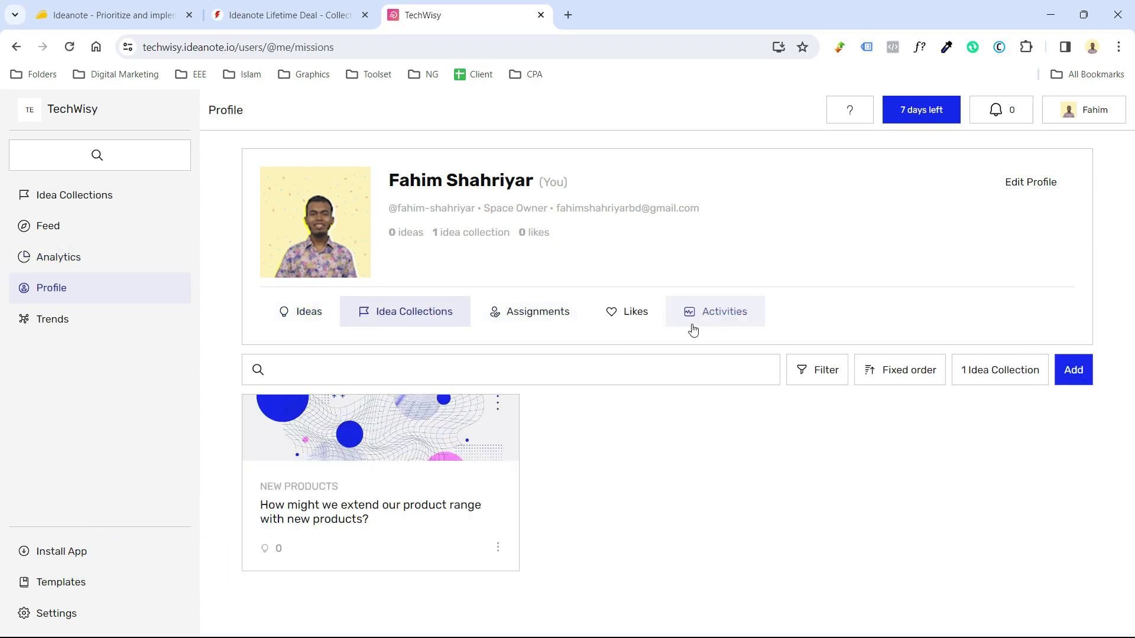
left_click(354, 426)
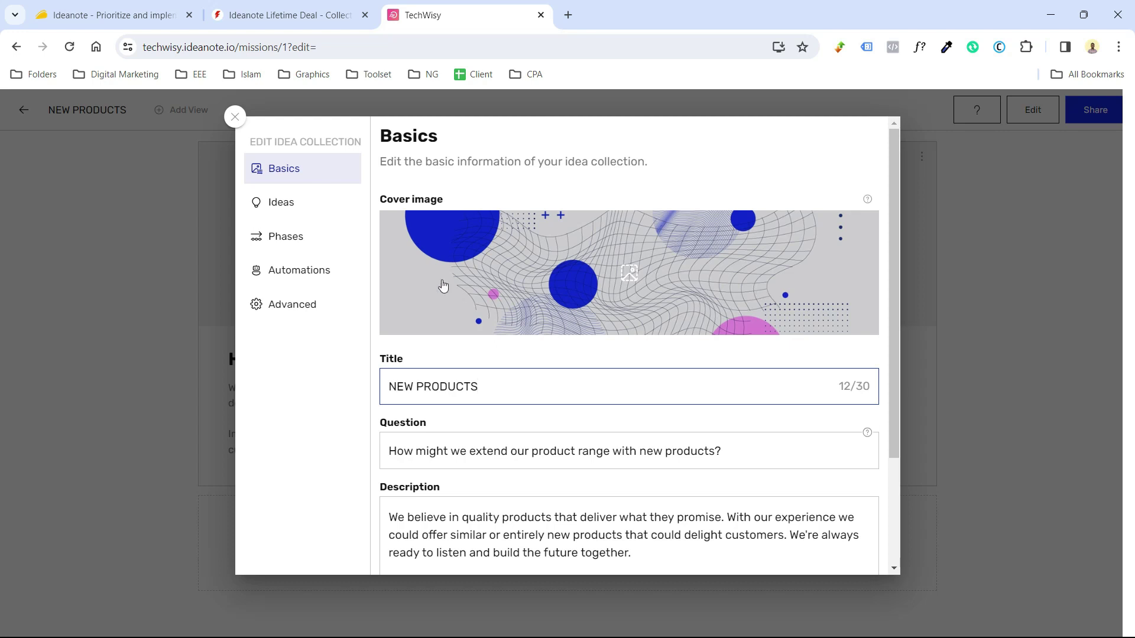
Review the Brainstorm 1, Brainstorm 2 and Rate phases, then view the empty Automations.
left_click(325, 241)
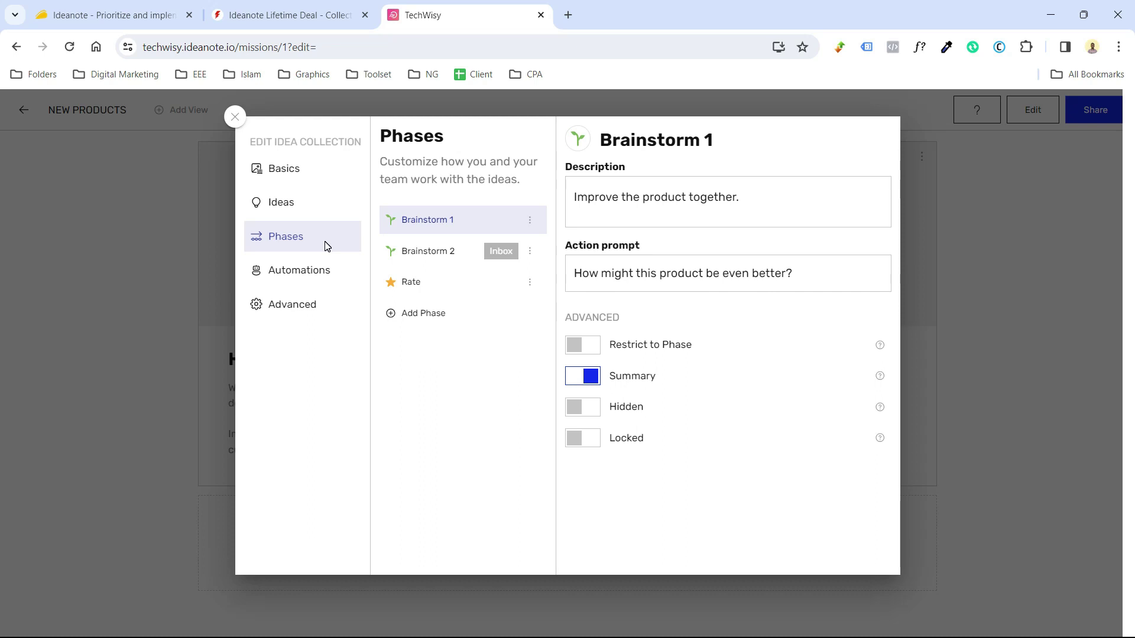
left_click(293, 279)
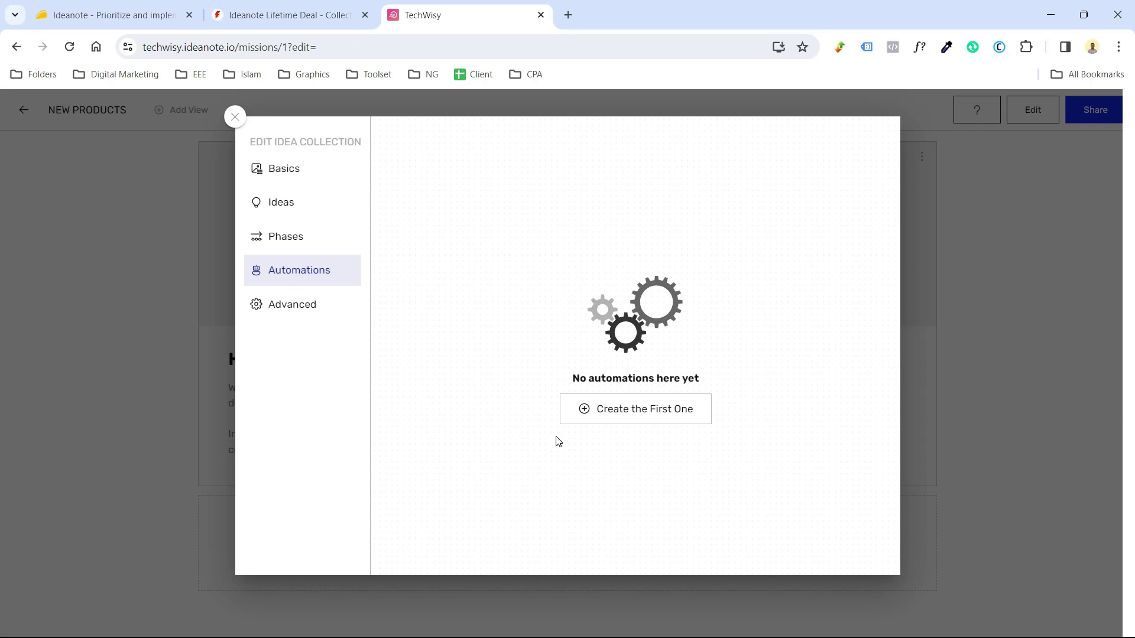
Create the first automation, keeping trigger category Idea and trigger event New idea.
left_click(635, 415)
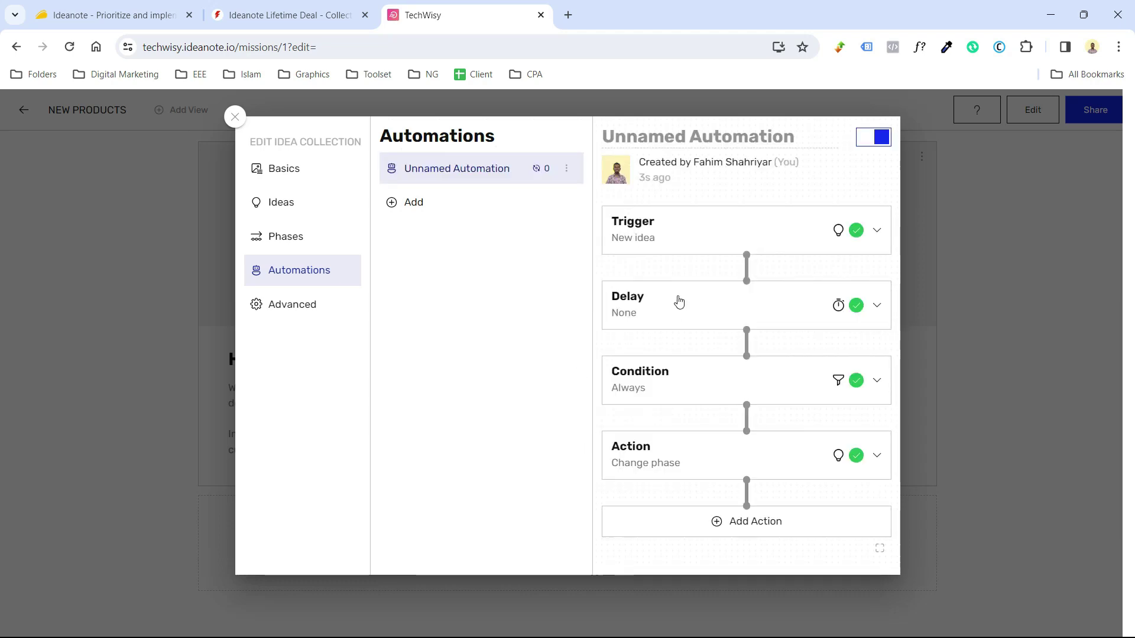
left_click(867, 253)
left_click(734, 284)
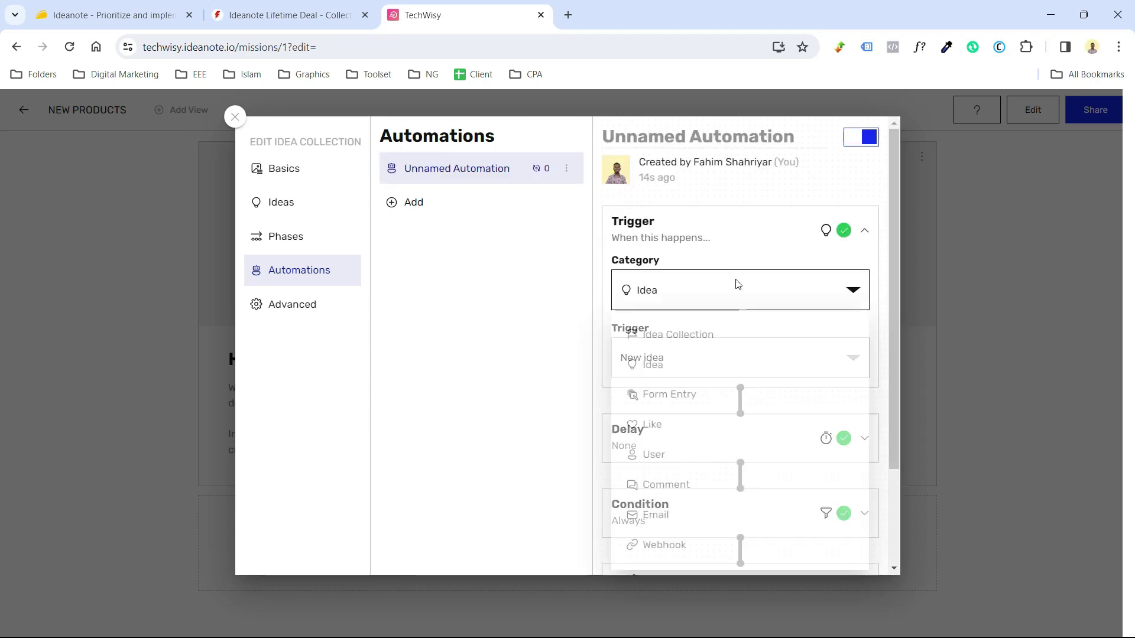
left_click(682, 368)
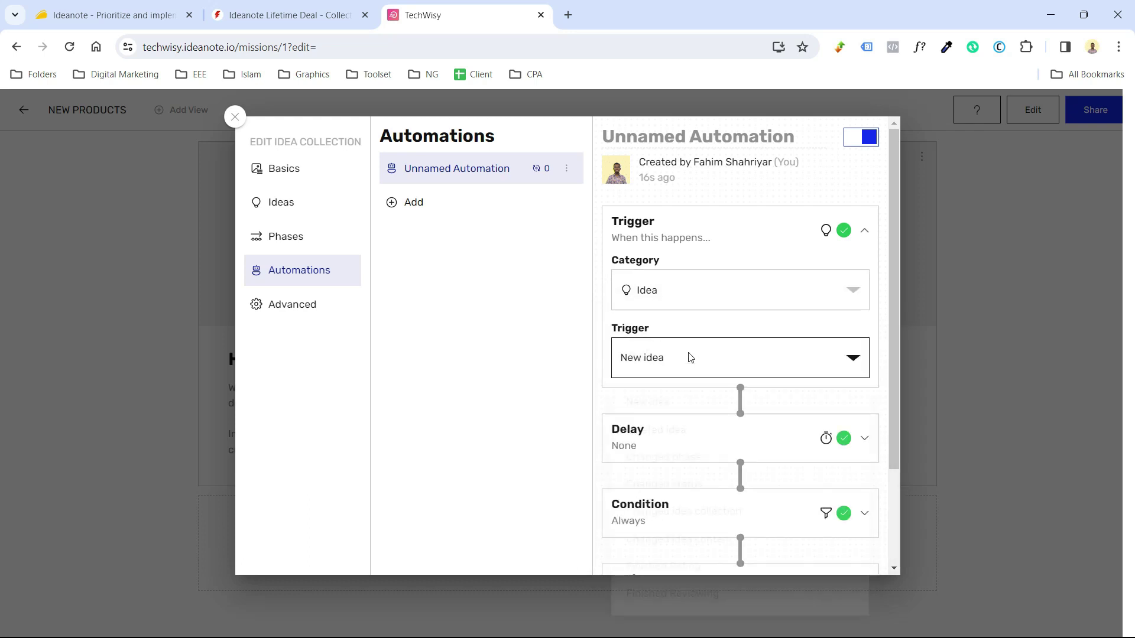
left_click(689, 357)
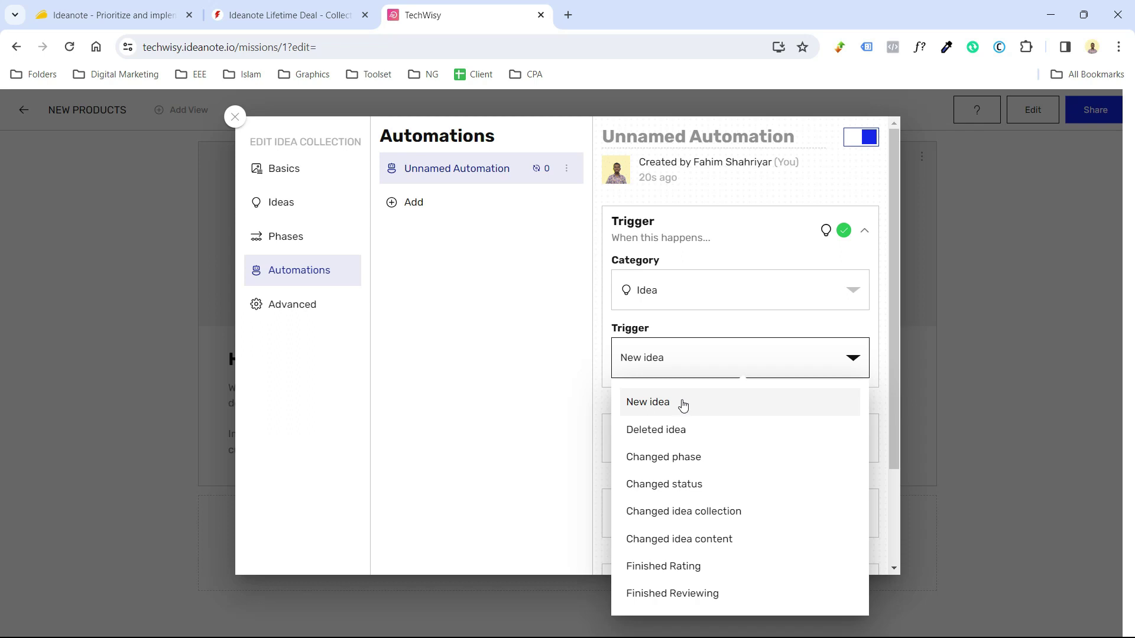
left_click(691, 408)
scroll(691, 358, "down", 2)
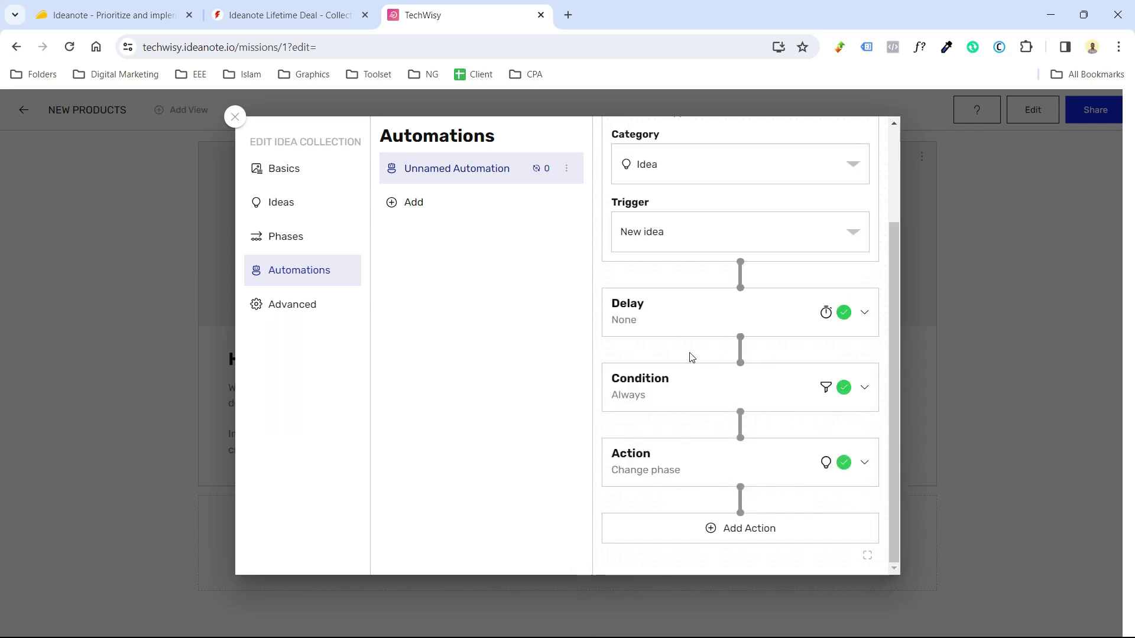